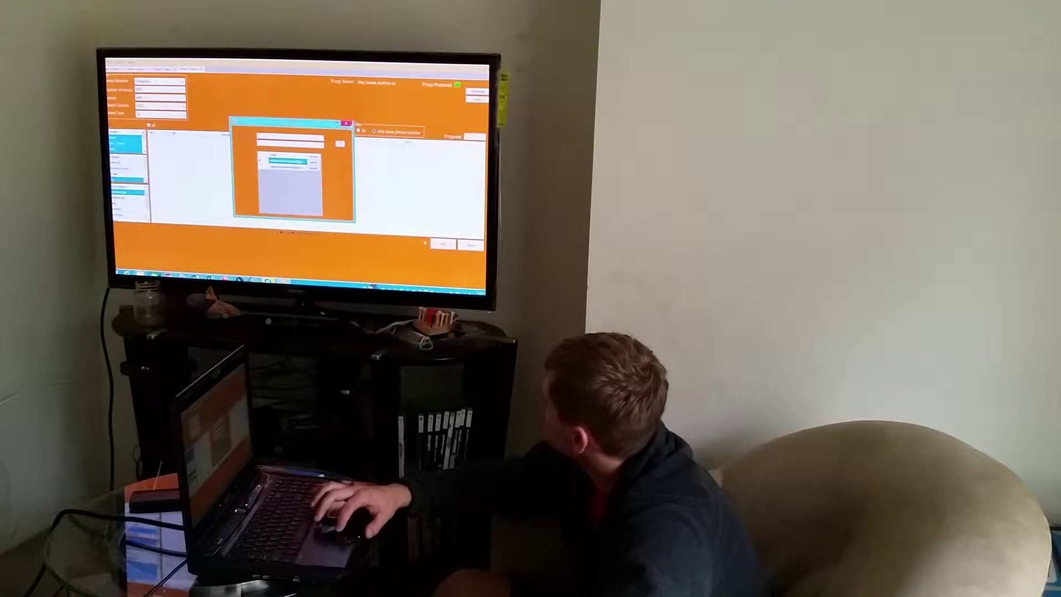
- Dismiss the small saved-entries list so the email configuration form appears over the listings table
click(346, 123)
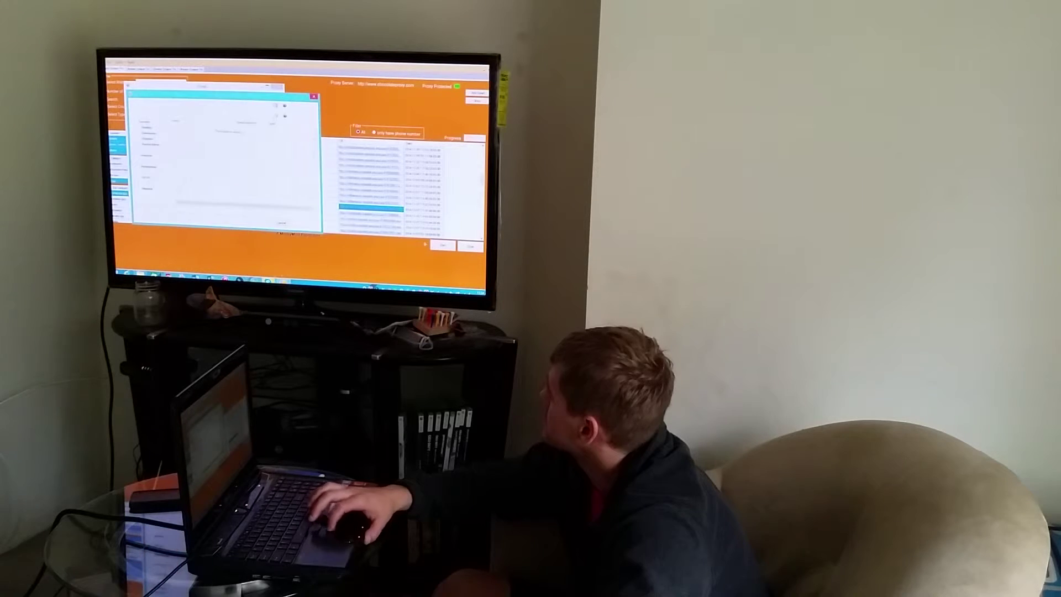
- Dismiss the file browsing window, leaving the blank configuration form over the listings table
click(314, 97)
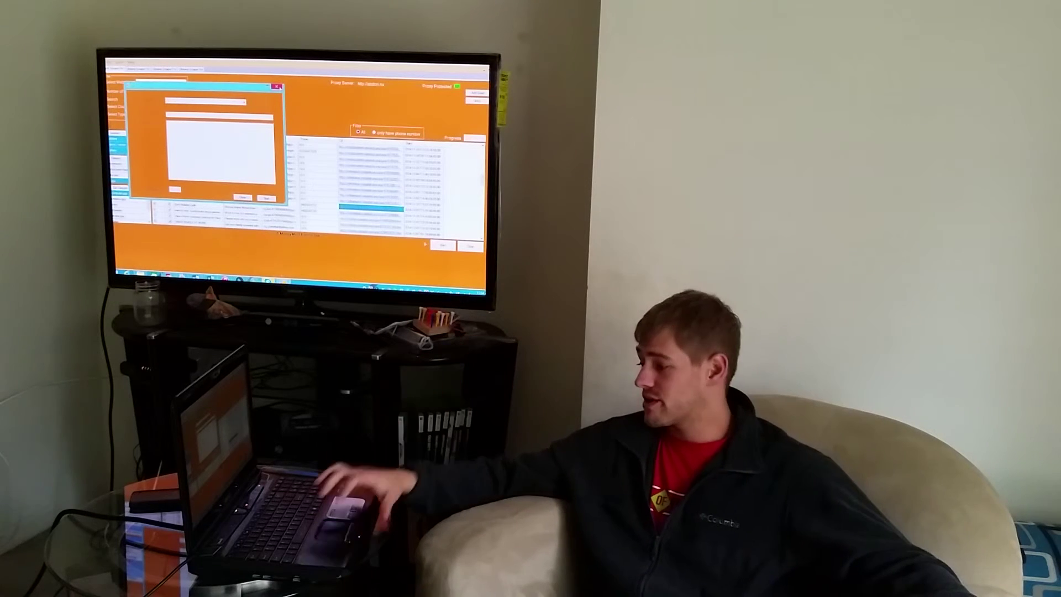
click(277, 87)
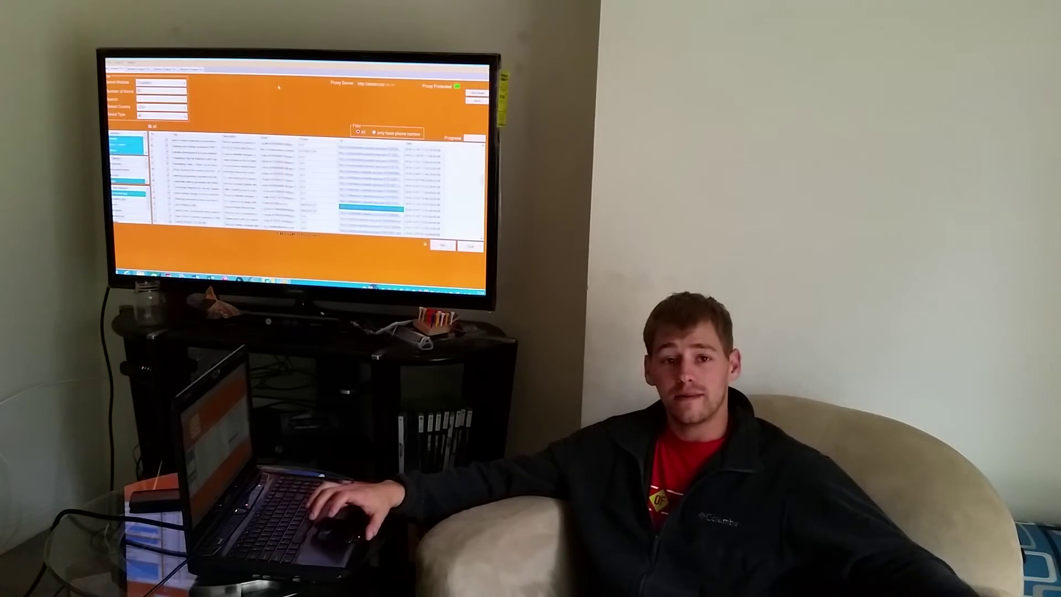